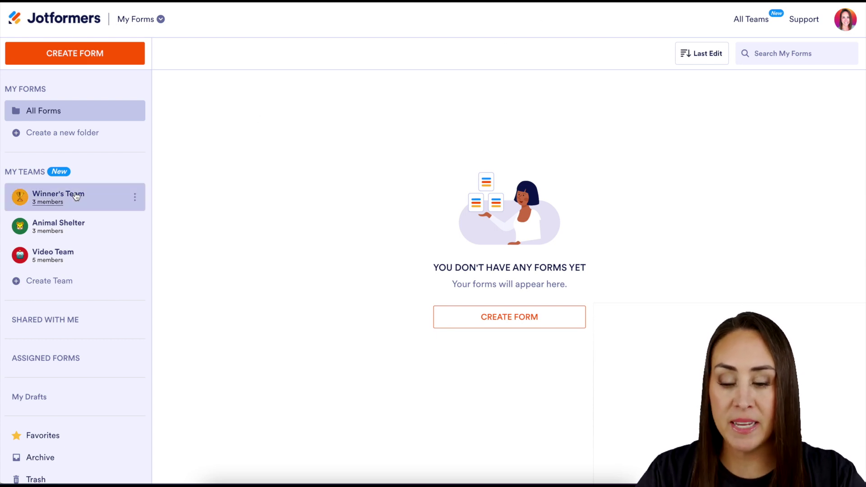
Review Winner's Team members twice, then switch to the Animal Shelter team workspace
left_click(51, 203)
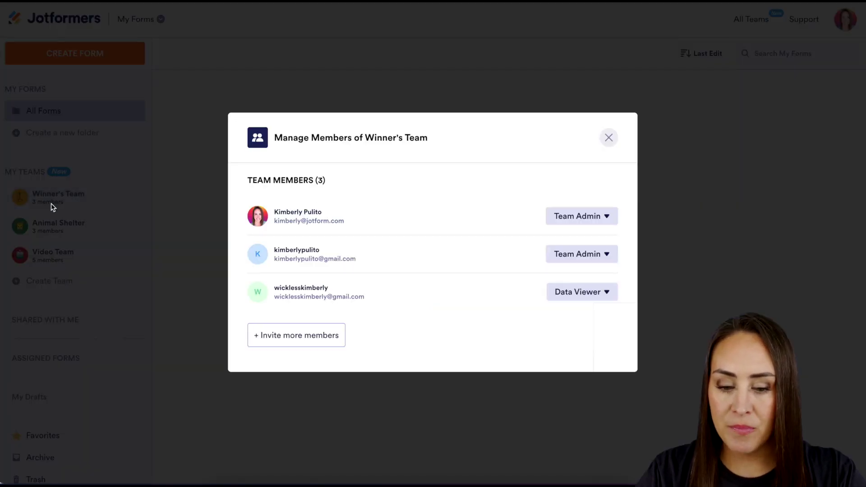
left_click(608, 140)
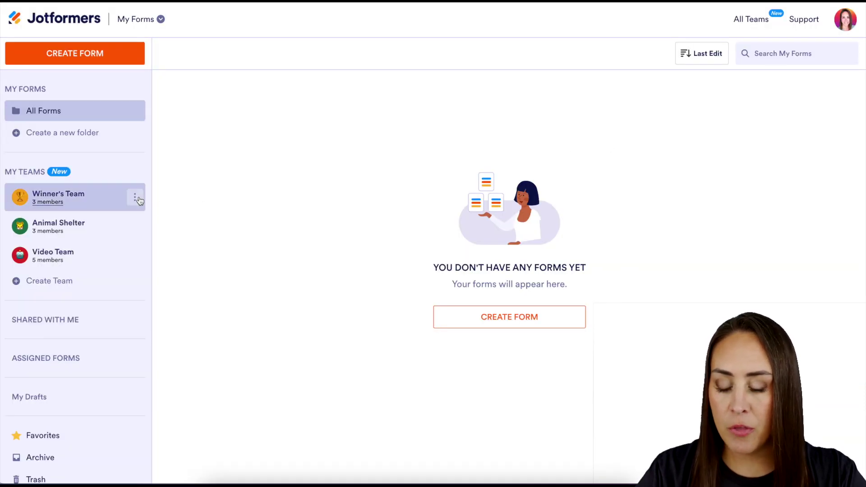
left_click(139, 199)
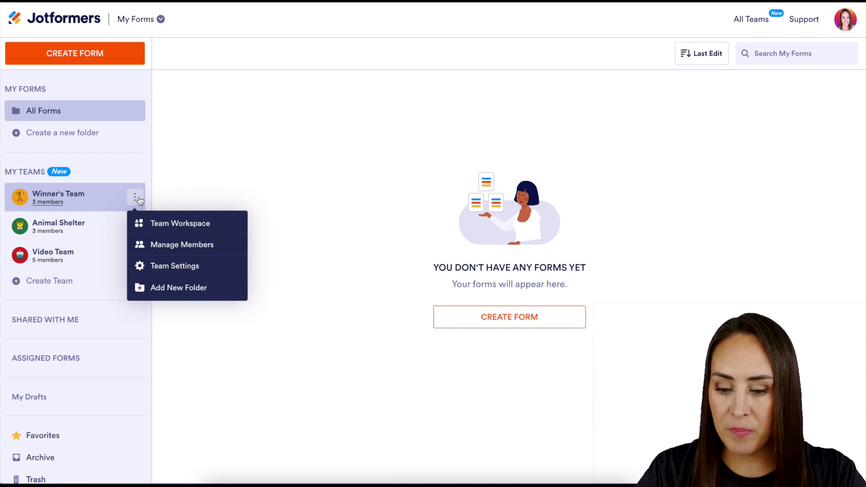
left_click(181, 244)
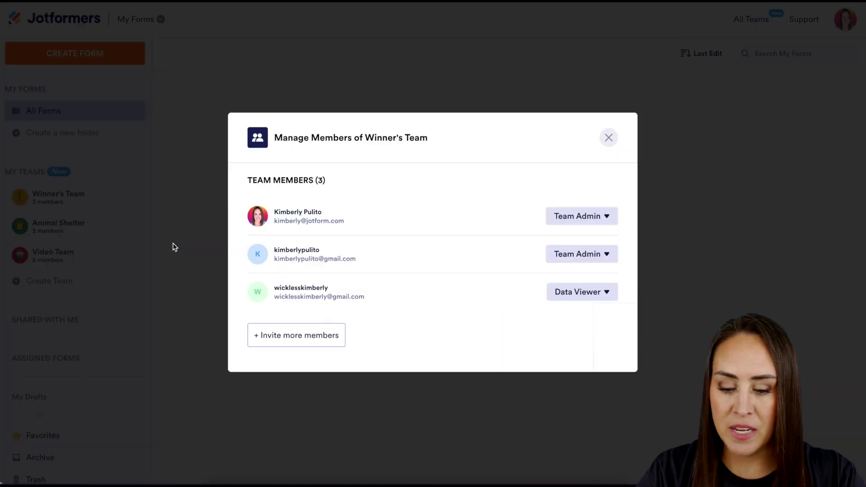
left_click(610, 139)
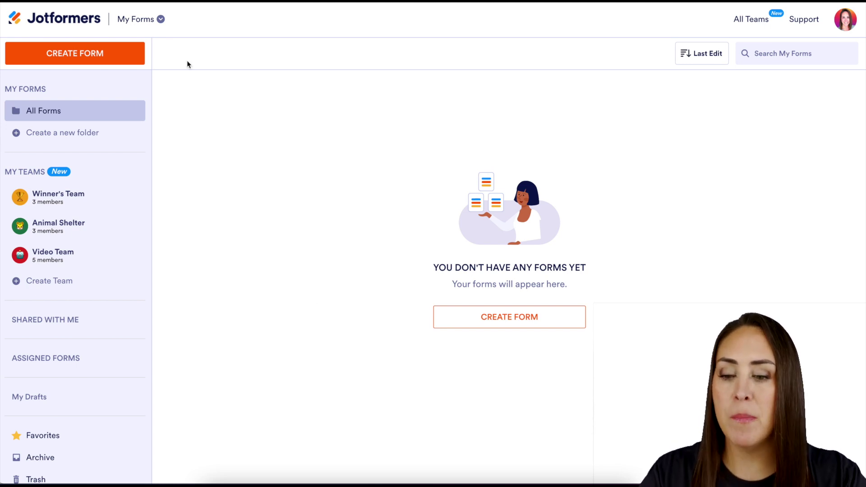
left_click(161, 20)
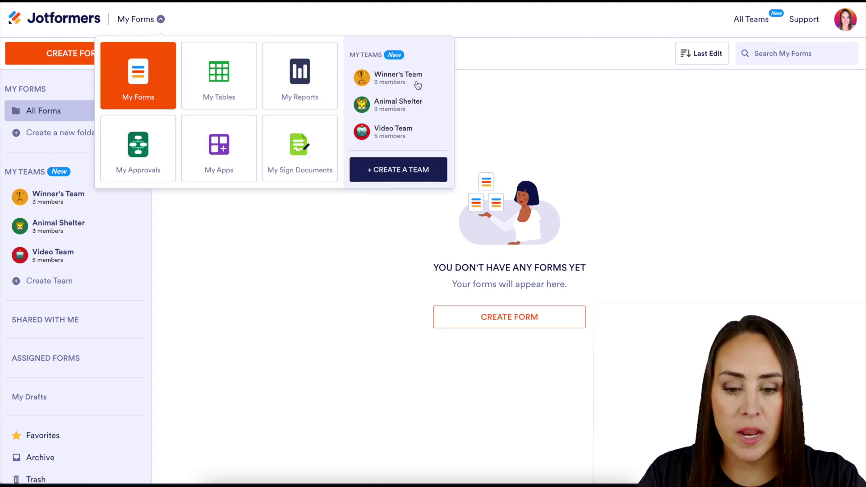
left_click(411, 103)
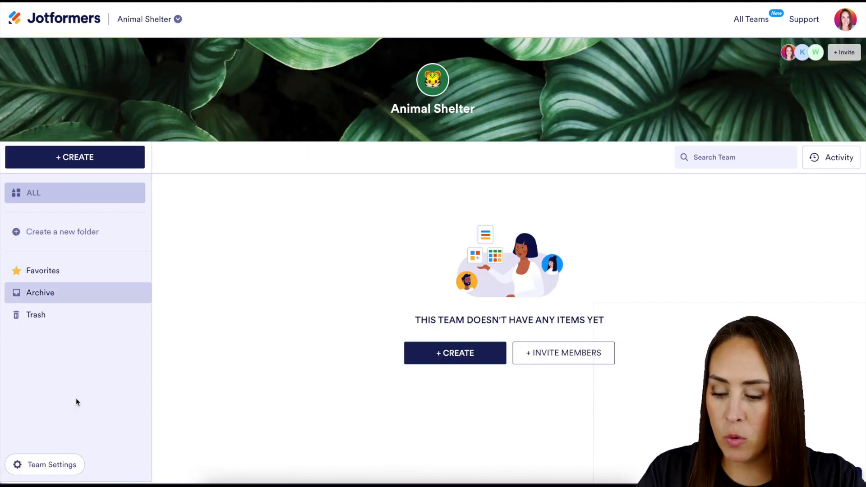
In Animal Shelter's Team Members settings, change the first member from Team Admin to Data Collaborator
left_click(49, 464)
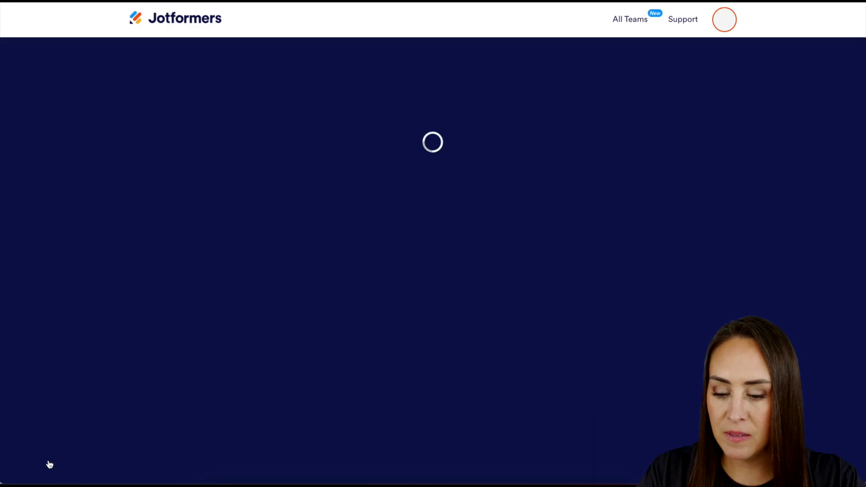
left_click(151, 207)
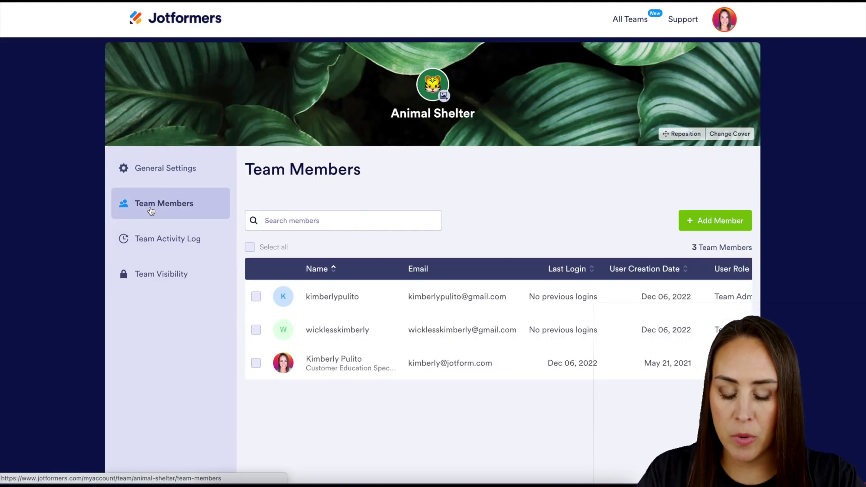
scroll(446, 339, "down", 1)
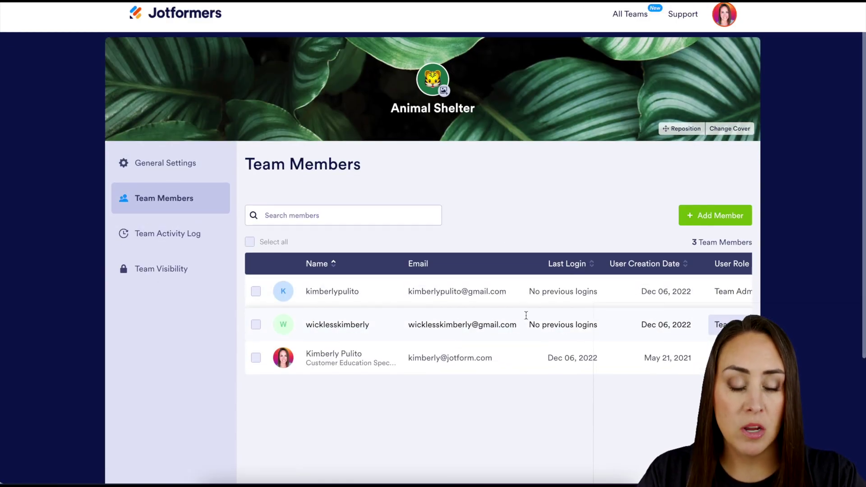
left_click(733, 292)
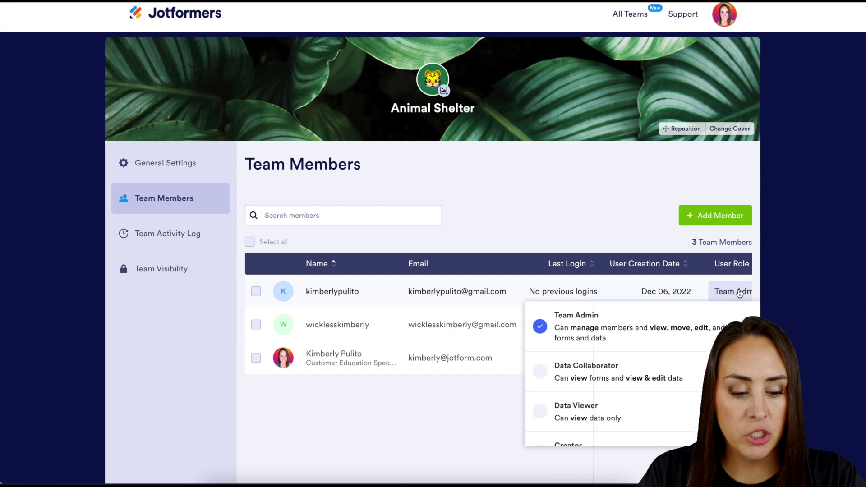
left_click(623, 379)
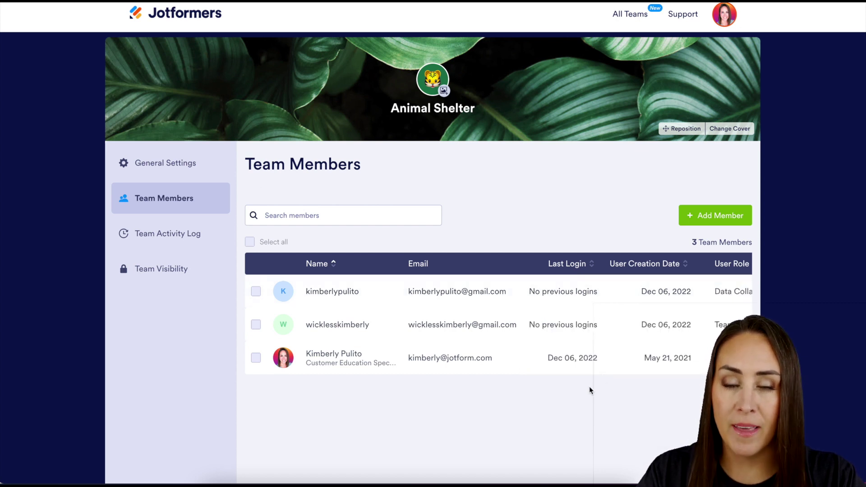